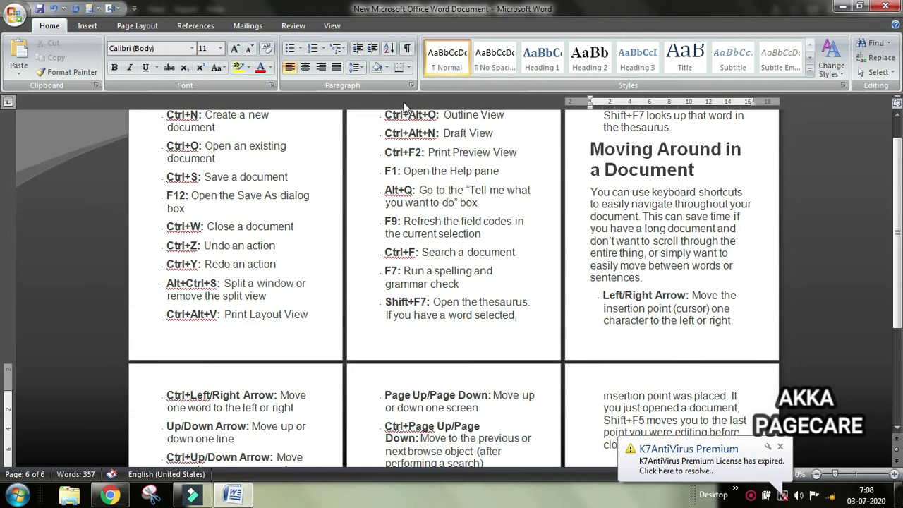
# - Scroll through the list and check the font size options without changing anything
pyautogui.scroll(-4, 570, 363)
pyautogui.scroll(-3, 741, 401)
pyautogui.scroll(7, 740, 388)
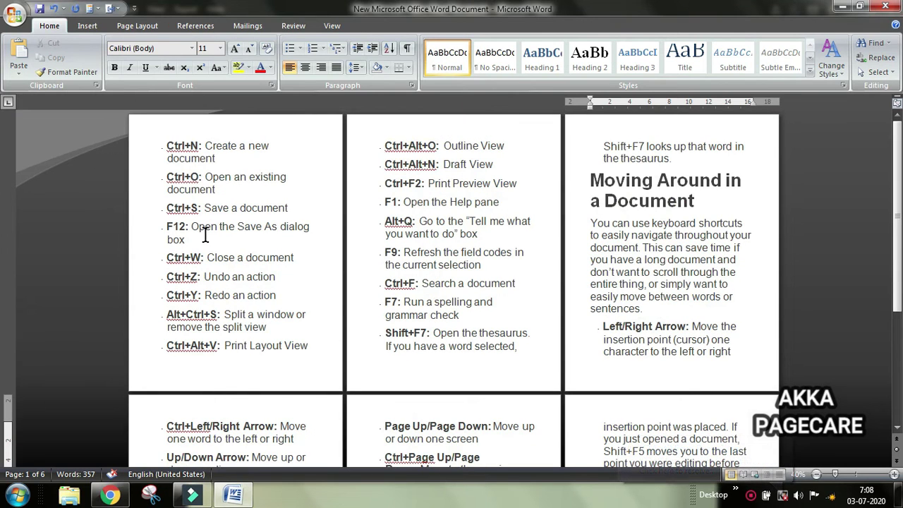
pyautogui.click(448, 202)
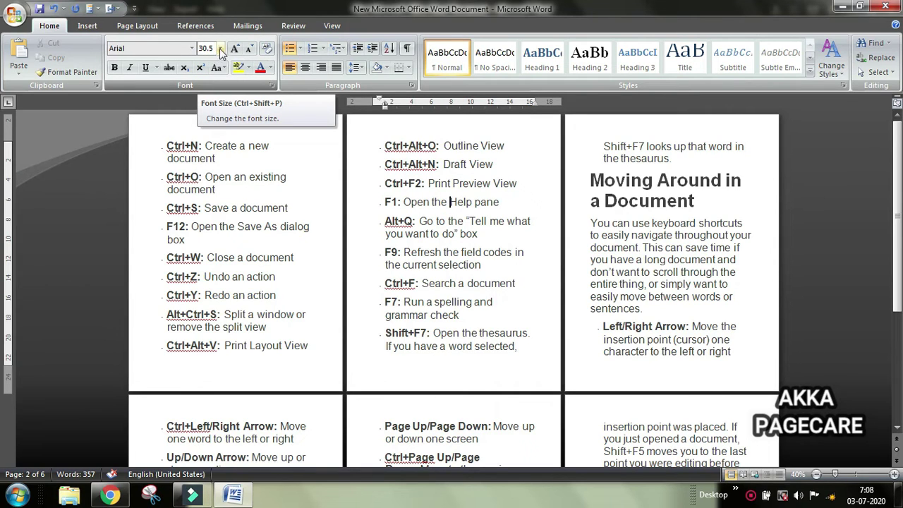
pyautogui.click(220, 49)
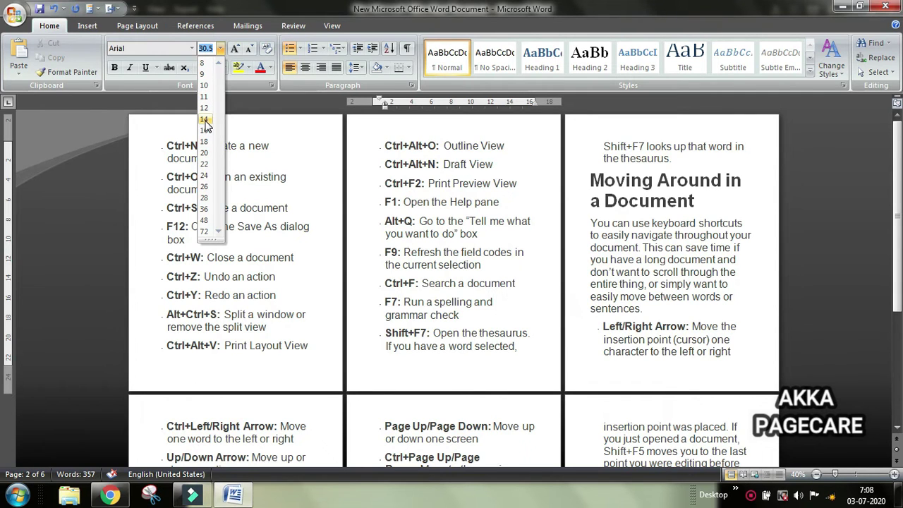
pyautogui.click(275, 319)
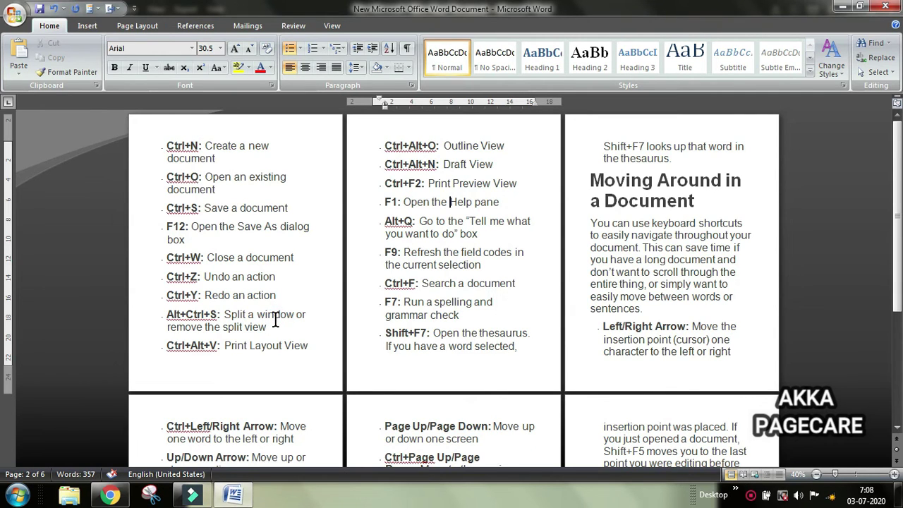
# - Select all text and set it to 14 pt, then deselect
pyautogui.hotkey('ctrl', 'a')
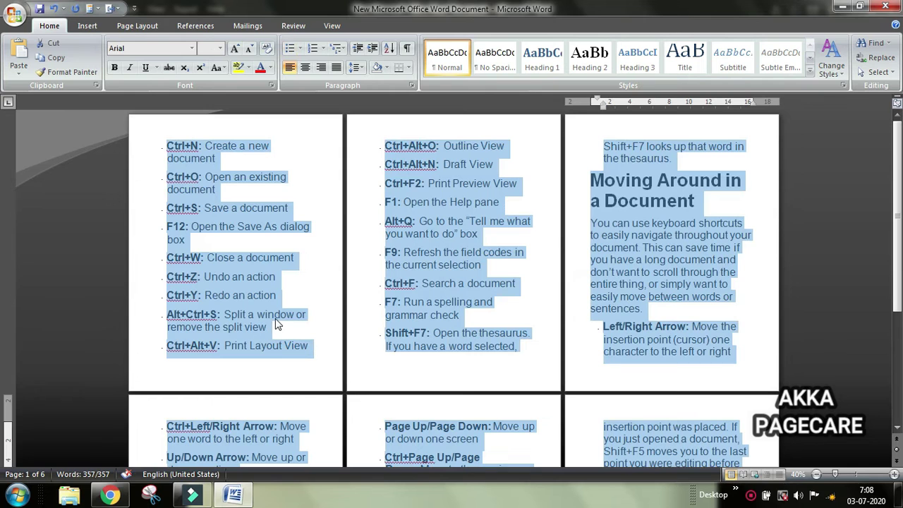
pyautogui.click(220, 48)
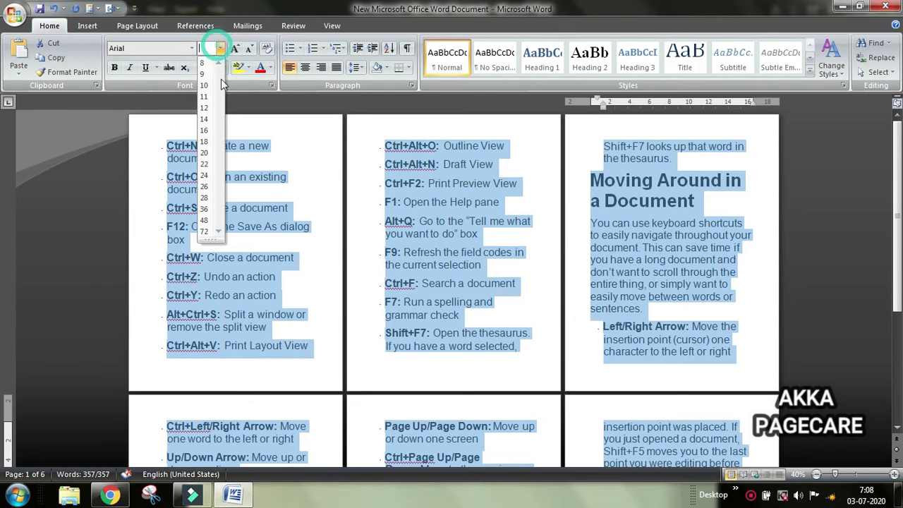
pyautogui.click(207, 120)
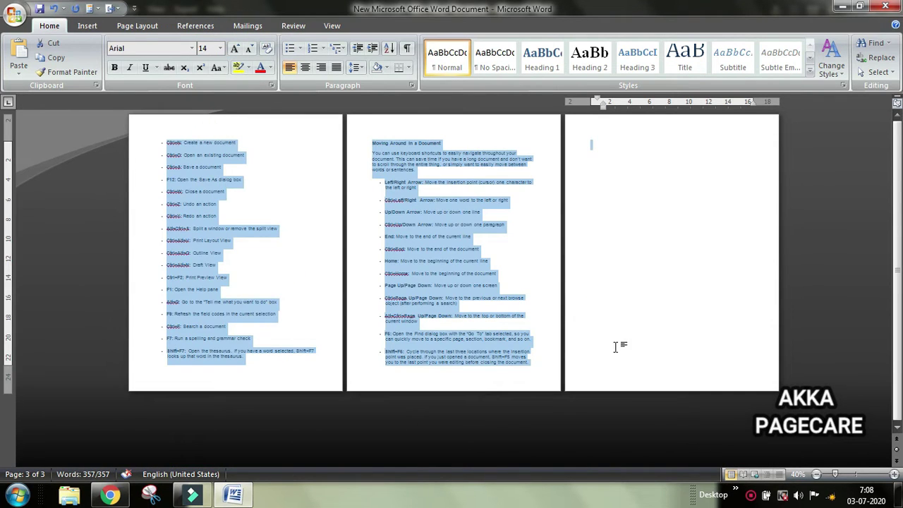
pyautogui.click(542, 302)
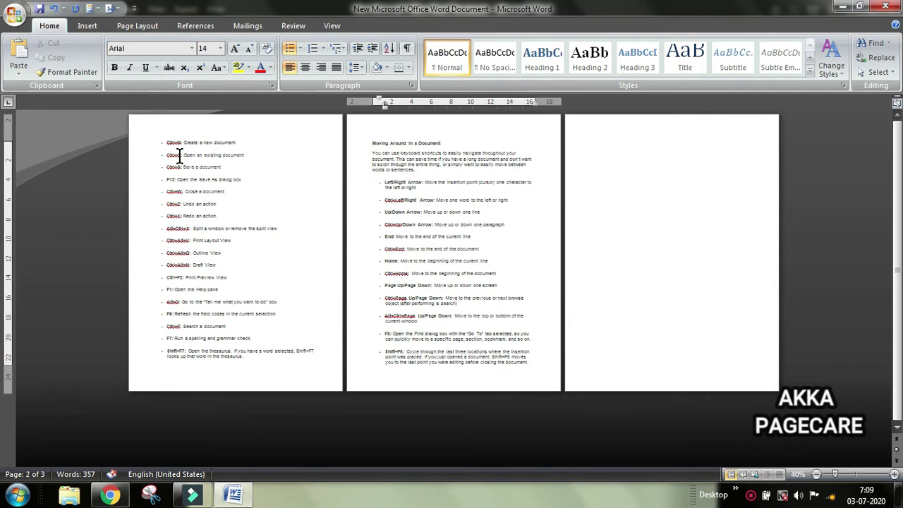
# - Select the whole document and apply the Narrow 1.27 cm margin preset
pyautogui.hotkey('ctrl', 'a')
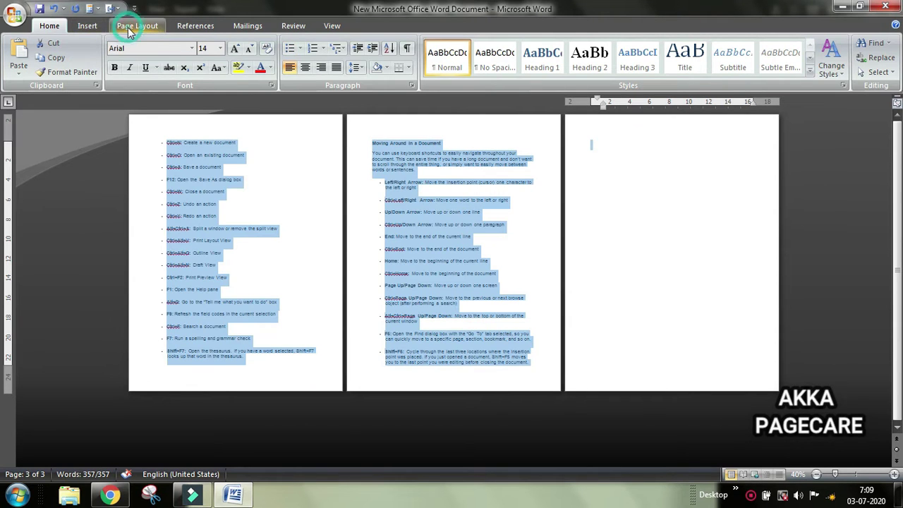
pyautogui.click(129, 27)
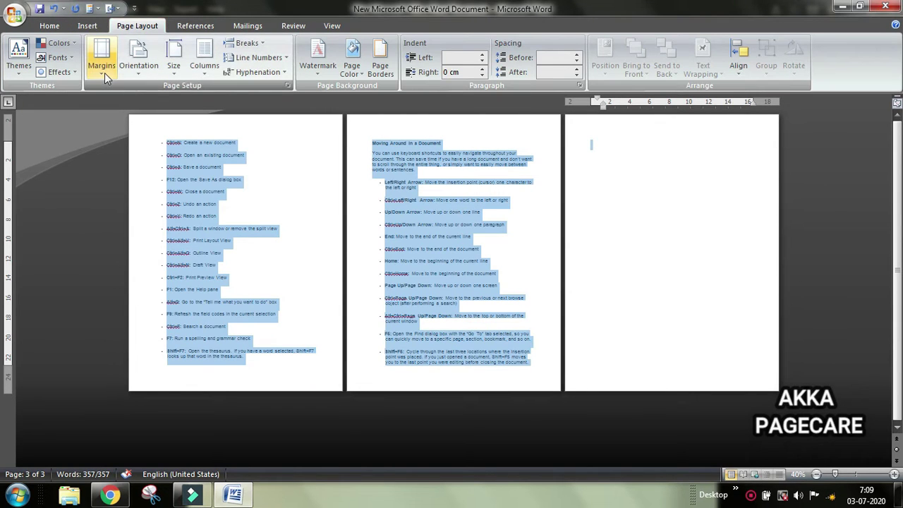
pyautogui.click(104, 73)
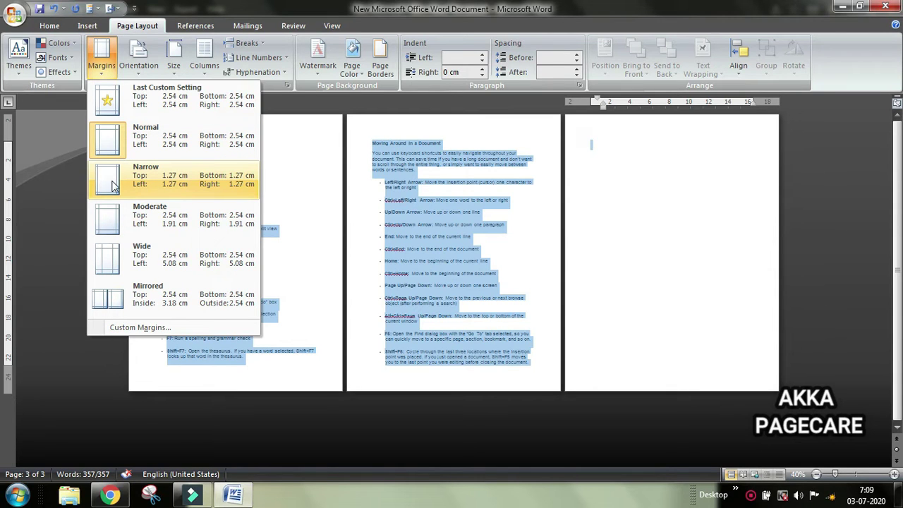
pyautogui.click(144, 186)
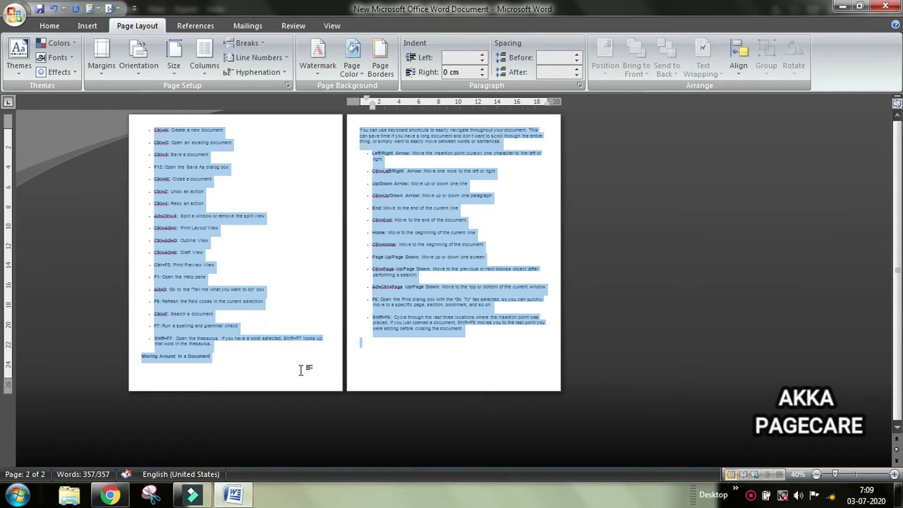
# - Undo twice to restore the original margins, then deselect the text
pyautogui.click(51, 9)
pyautogui.click(52, 9)
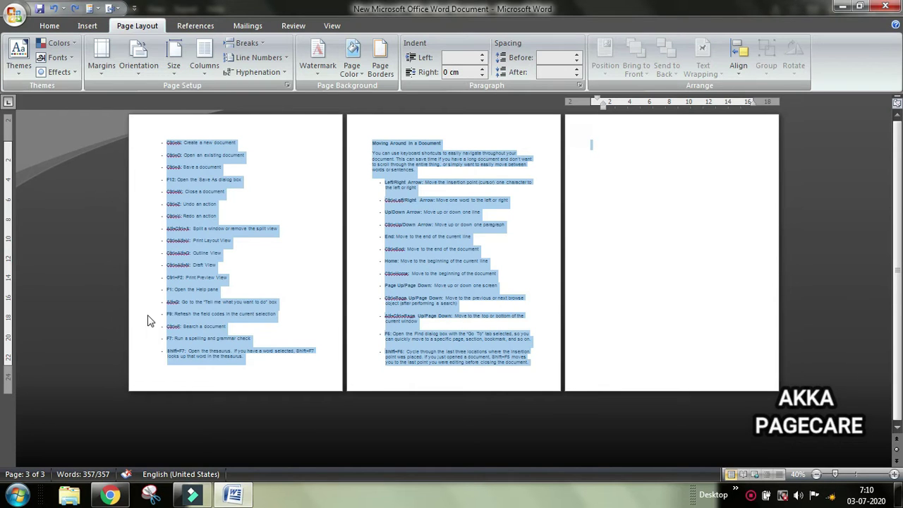
pyautogui.click(203, 237)
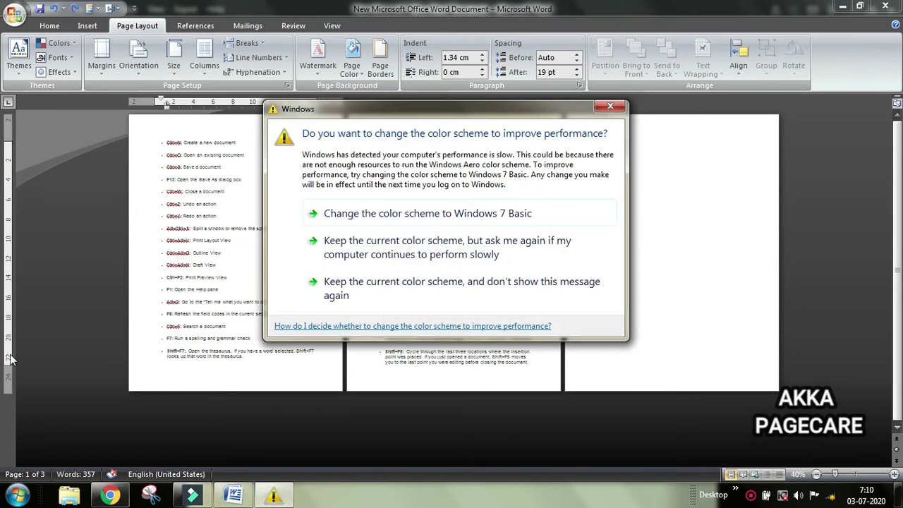
pyautogui.click(548, 284)
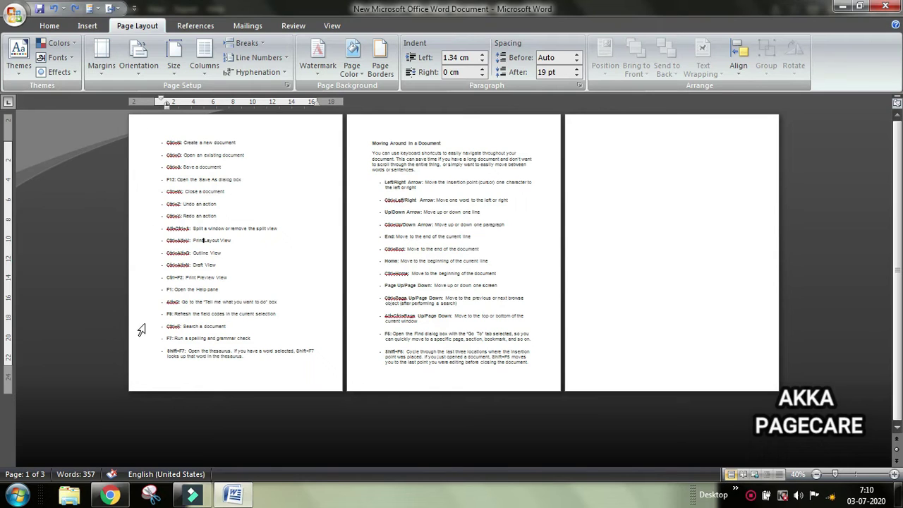
# - Pull the right, top and bottom margins inward on the rulers, then select all text
pyautogui.moveTo(319, 103); pyautogui.dragTo(329, 103)
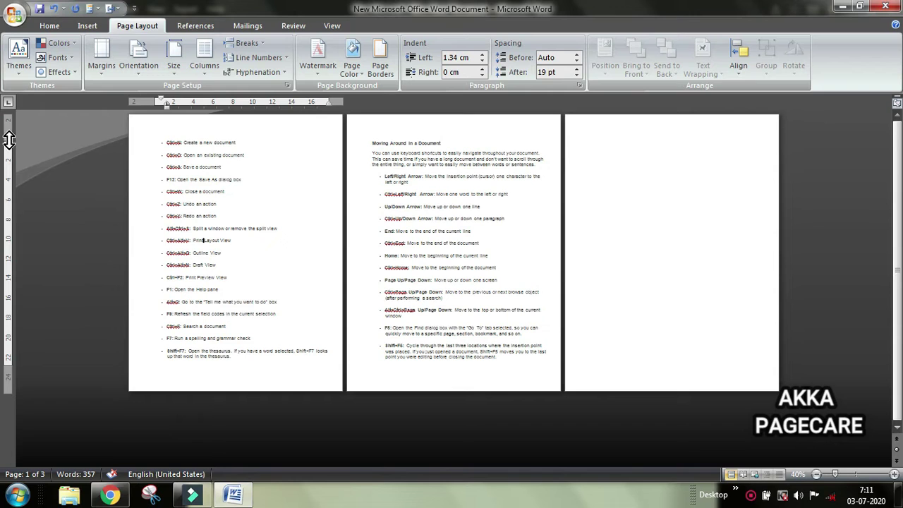
pyautogui.moveTo(9, 139); pyautogui.dragTo(8, 127)
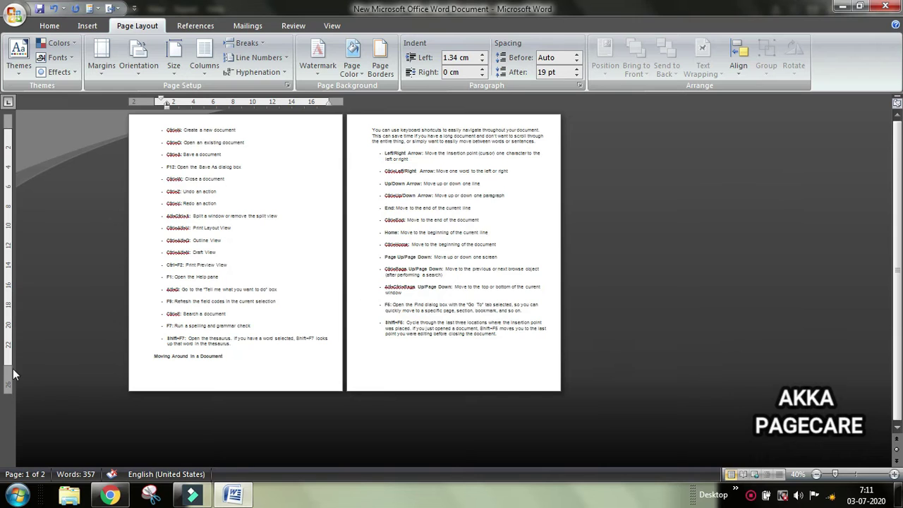
pyautogui.moveTo(16, 363); pyautogui.dragTo(10, 384)
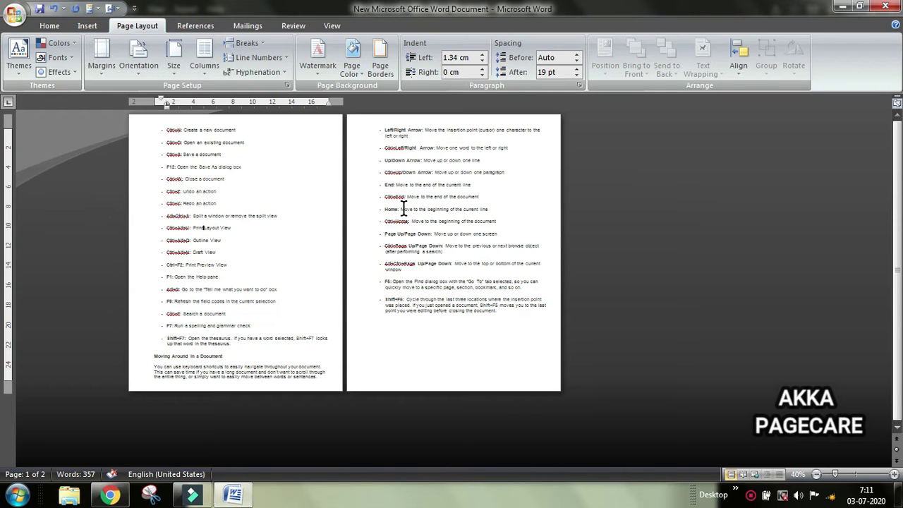
pyautogui.hotkey('ctrl', 'a')
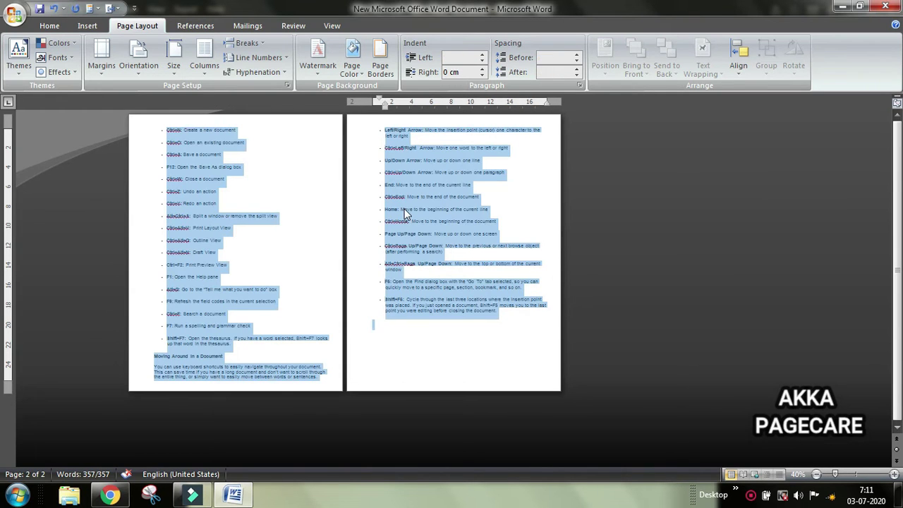
pyautogui.click(50, 26)
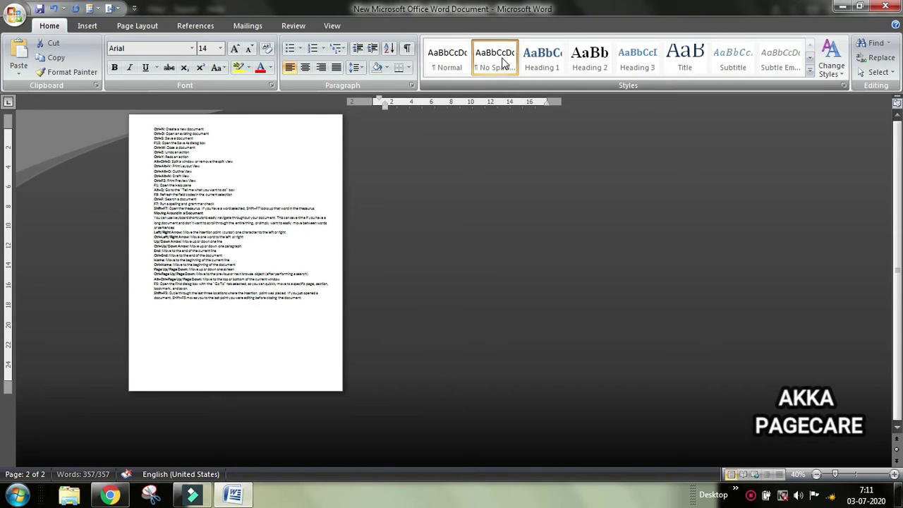
# - Apply the No Spacing style and 14 pt size to the whole list, then deselect
pyautogui.hotkey('ctrl', 'a')
pyautogui.click(504, 63)
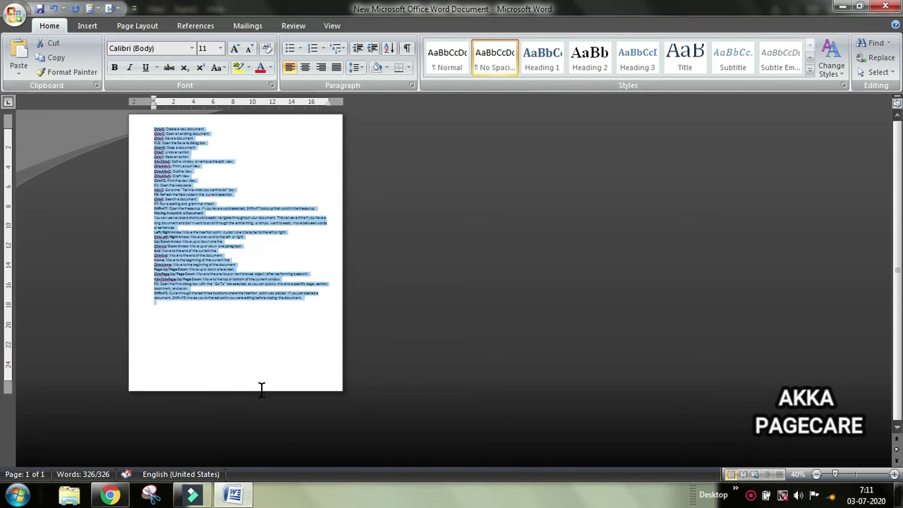
pyautogui.click(220, 48)
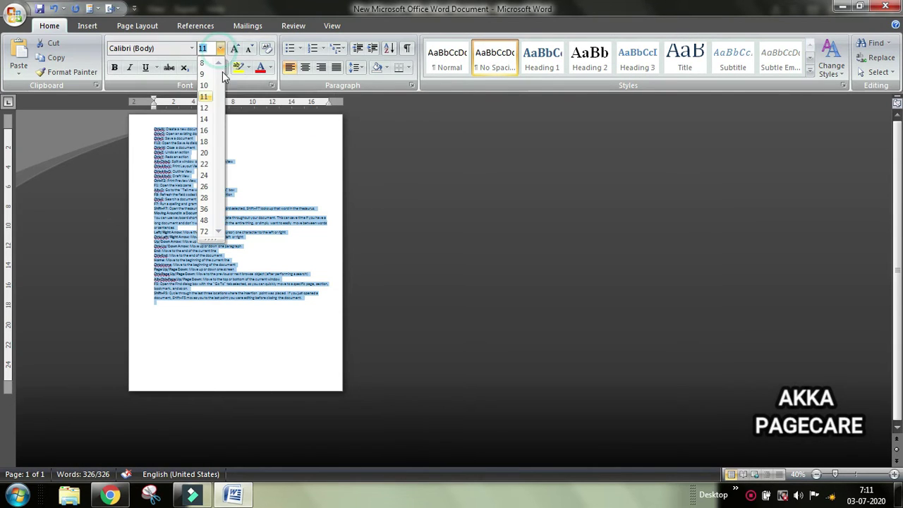
pyautogui.click(205, 120)
pyautogui.click(242, 387)
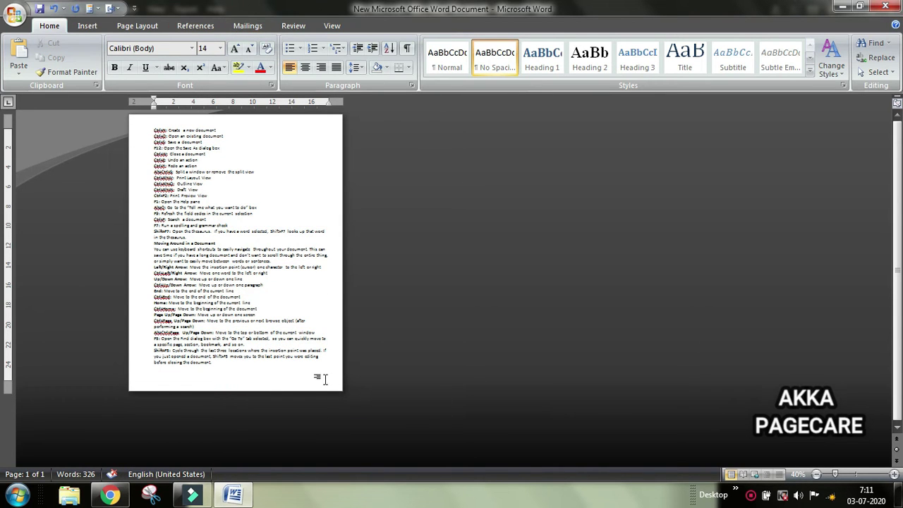
# - Review the list down to its end, then select the whole document
pyautogui.scroll(6, 319, 367)
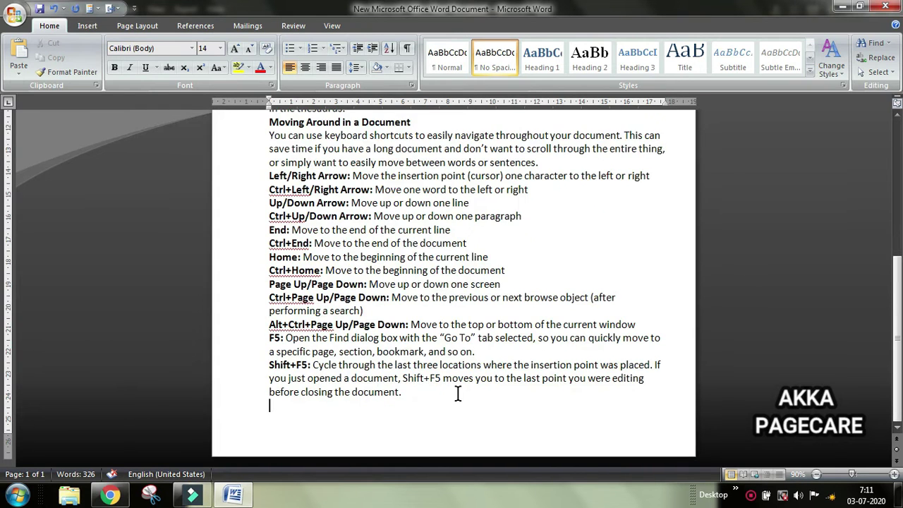
pyautogui.scroll(-1, 543, 413)
pyautogui.scroll(2, 539, 409)
pyautogui.scroll(9, 524, 409)
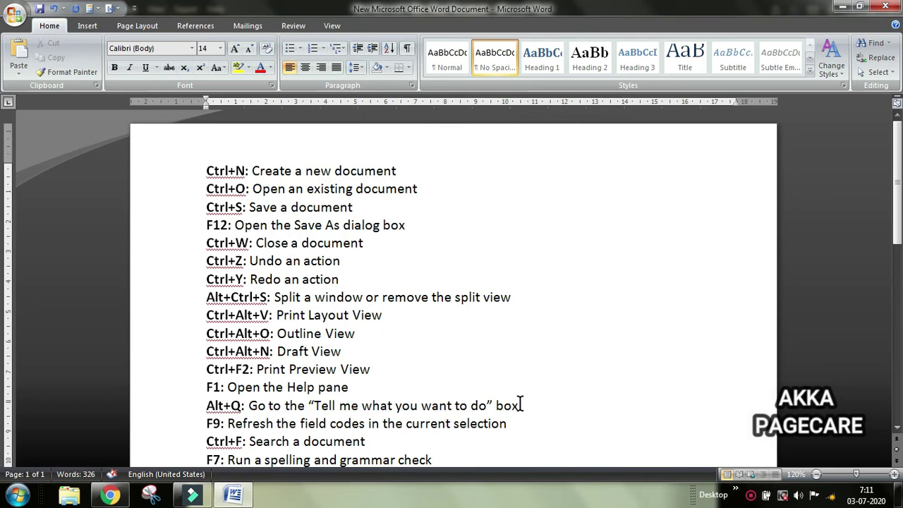
pyautogui.scroll(-4, 520, 403)
pyautogui.hotkey('ctrl', 'End')
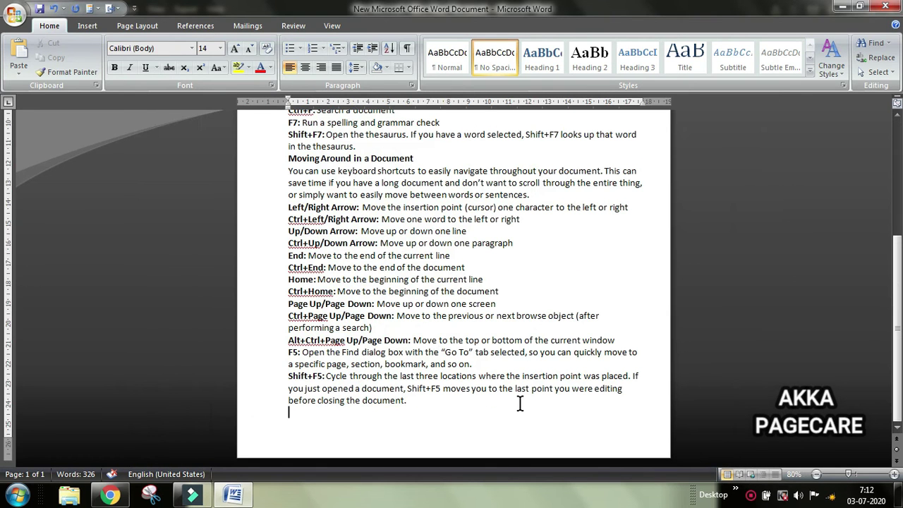
pyautogui.scroll(5, 562, 416)
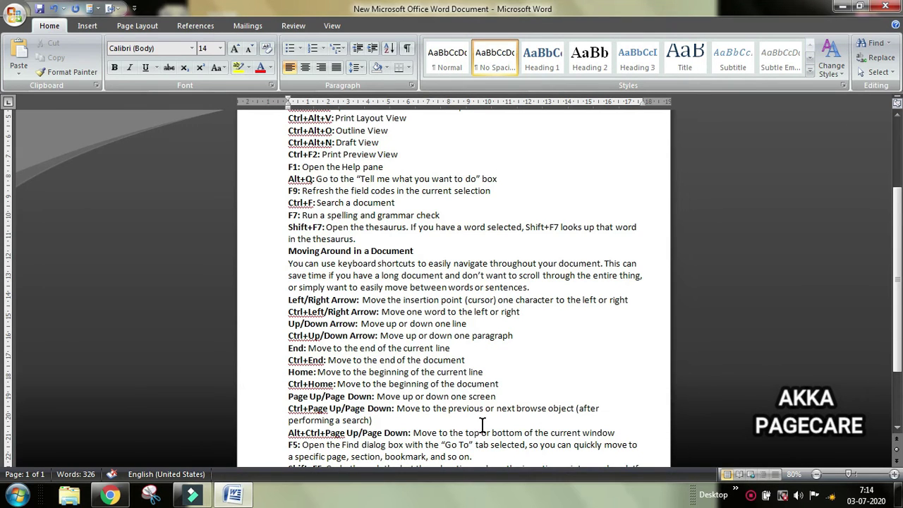
pyautogui.scroll(3, 429, 299)
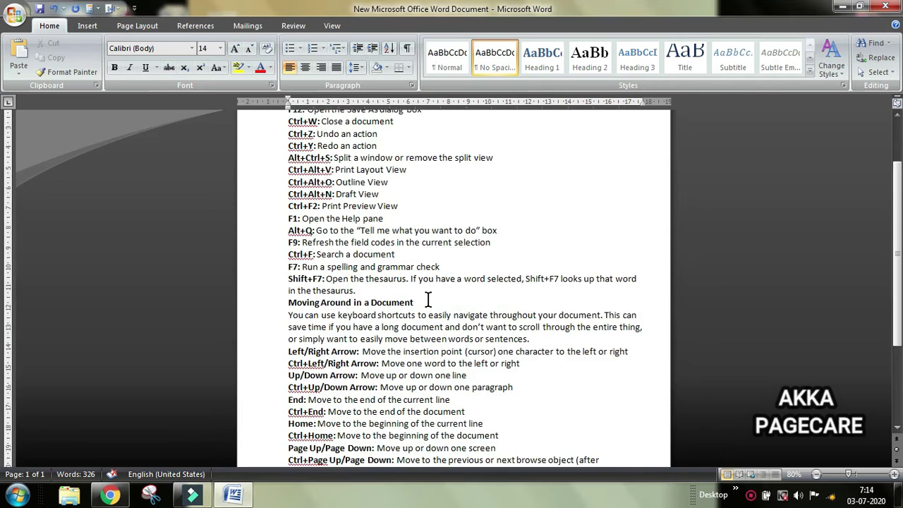
pyautogui.hotkey('ctrl', 'a')
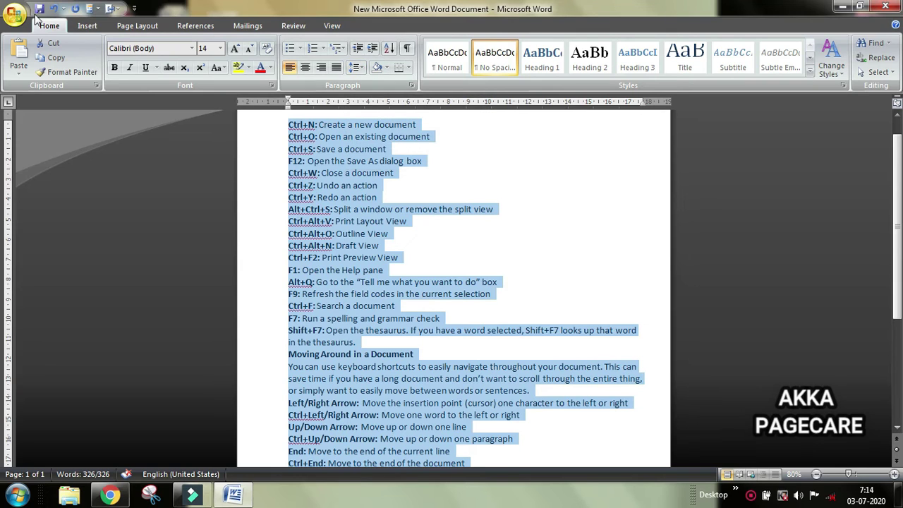
# - Try 1.15 line spacing, then reapply the No Spacing style to the selection
pyautogui.click(354, 67)
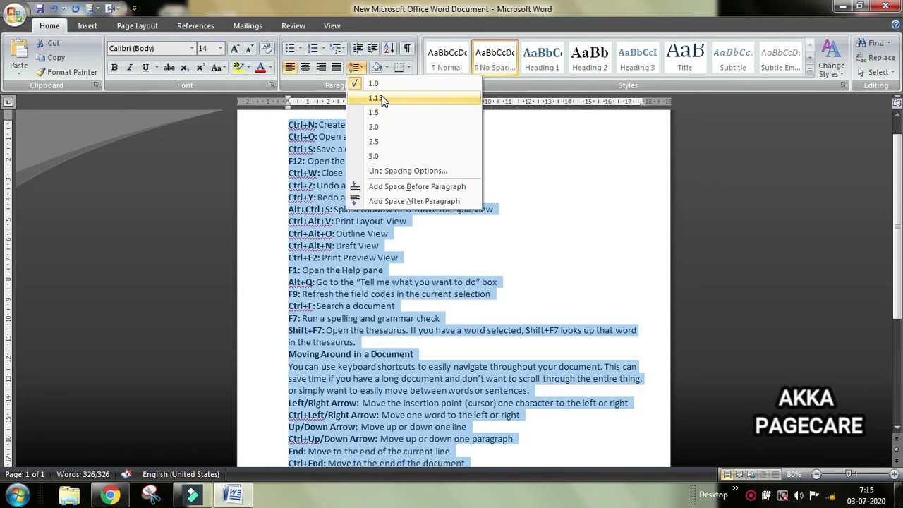
pyautogui.click(382, 98)
pyautogui.scroll(-10, 452, 394)
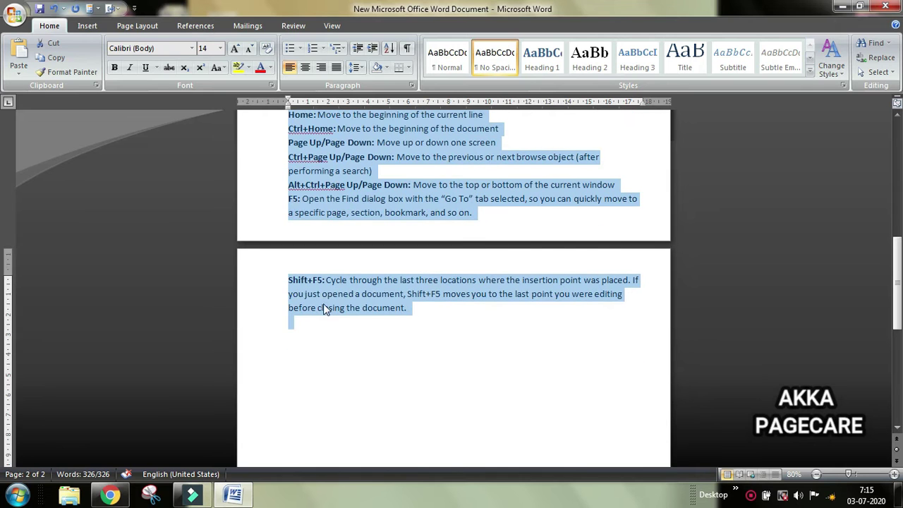
pyautogui.scroll(8, 511, 372)
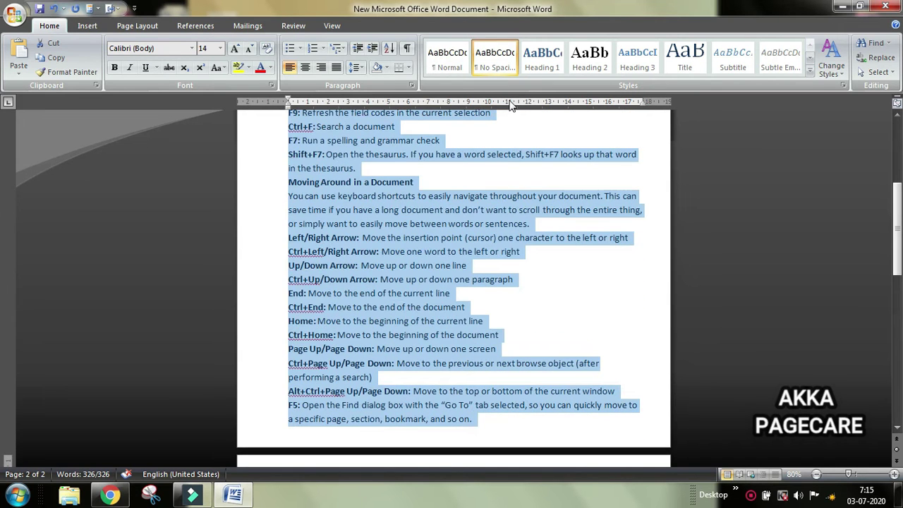
pyautogui.click(494, 67)
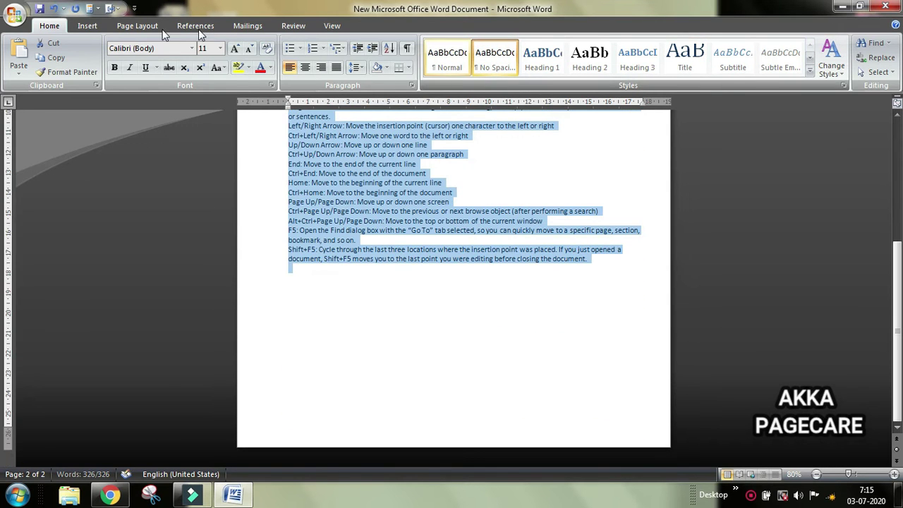
# - Change the font size to 12, then 13, and finally 13.5 pt
pyautogui.click(221, 50)
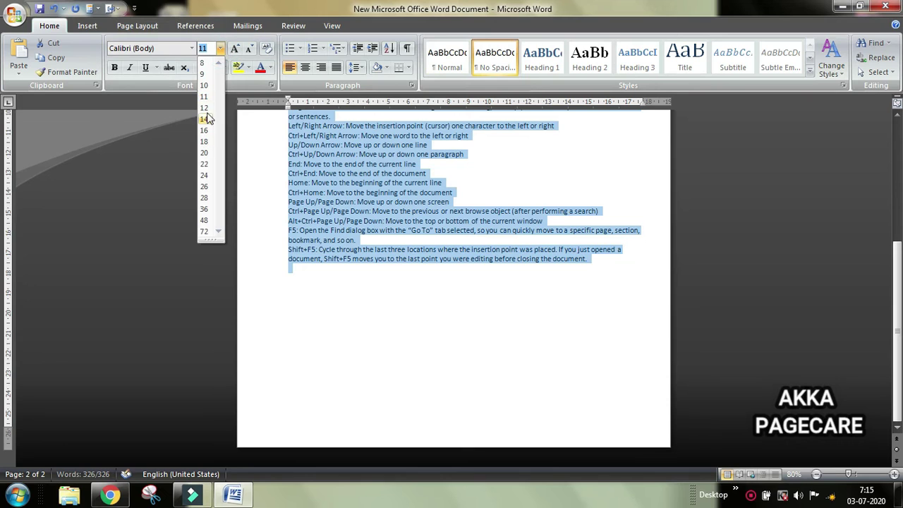
pyautogui.click(205, 109)
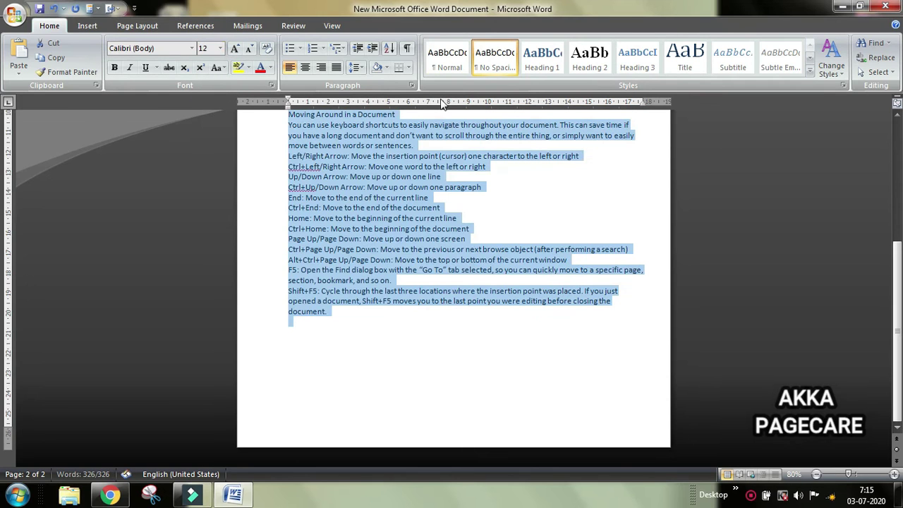
pyautogui.click(203, 48)
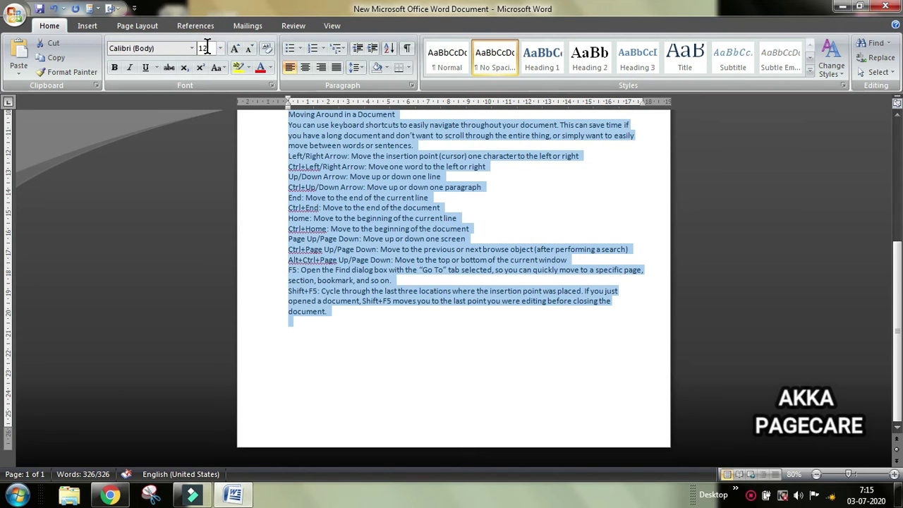
pyautogui.press('BackSpace')
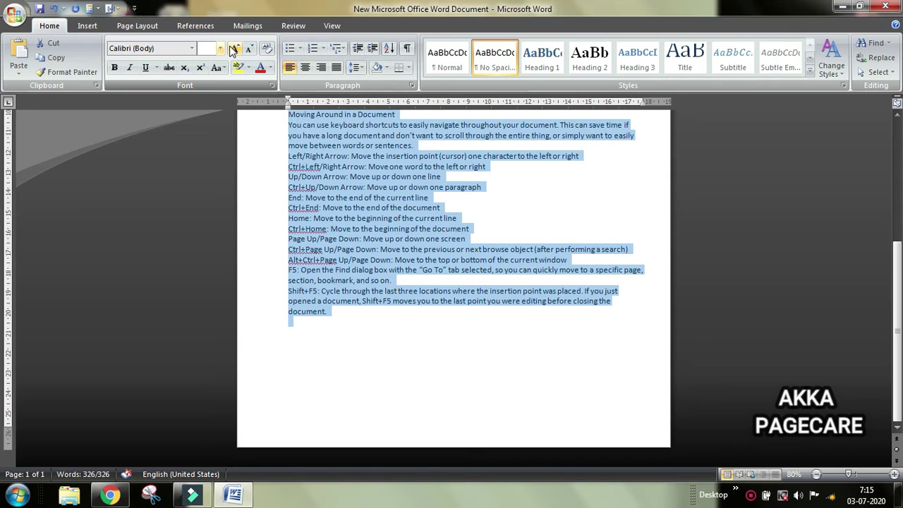
pyautogui.write('13')
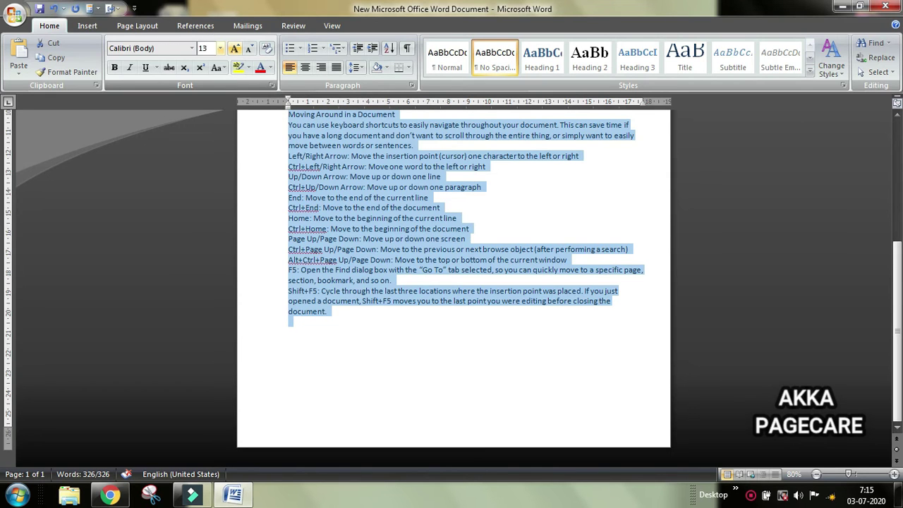
pyautogui.click(454, 369)
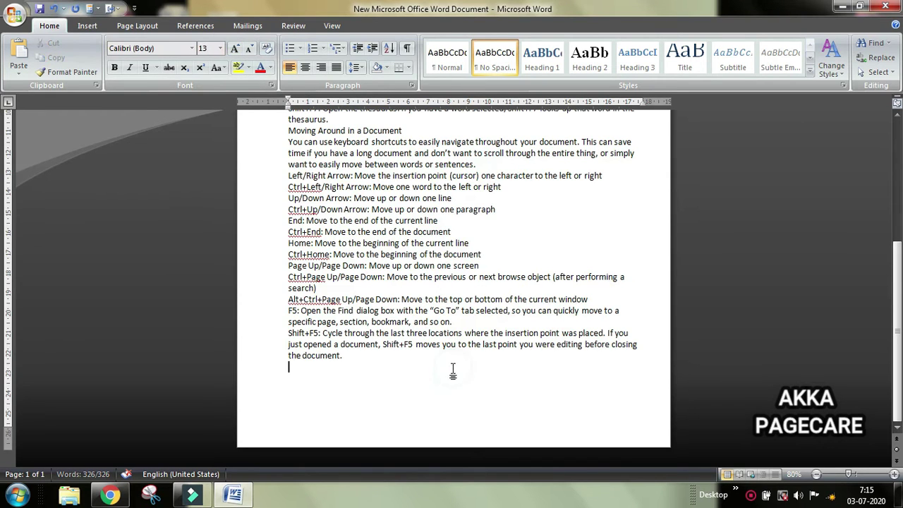
pyautogui.click(220, 48)
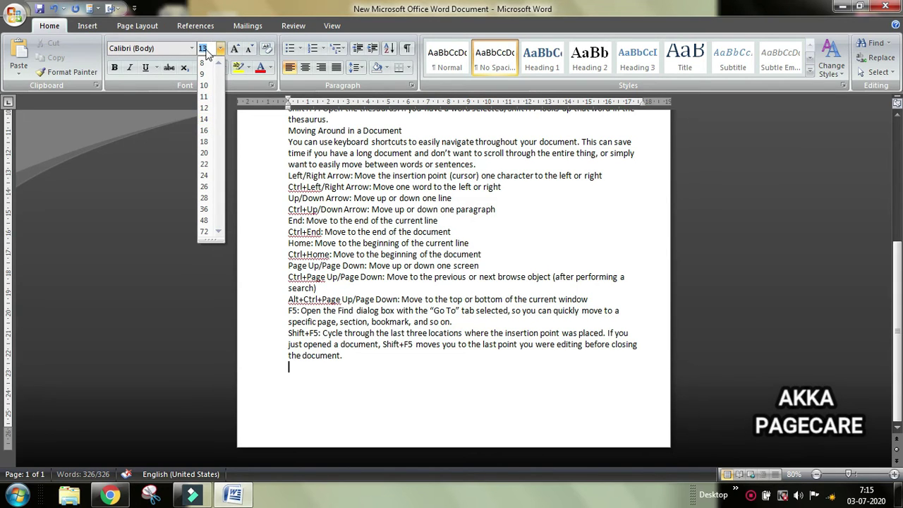
pyautogui.write('1')
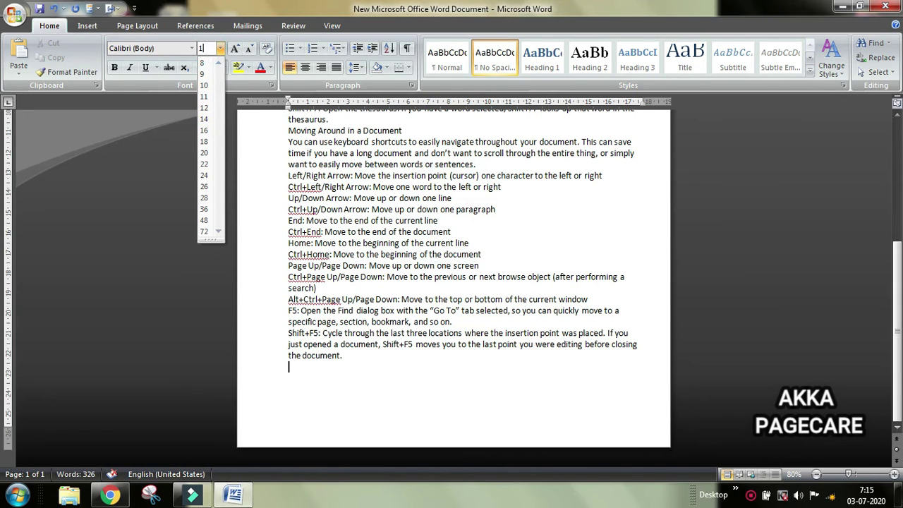
pyautogui.write('3.5')
pyautogui.press('Return')
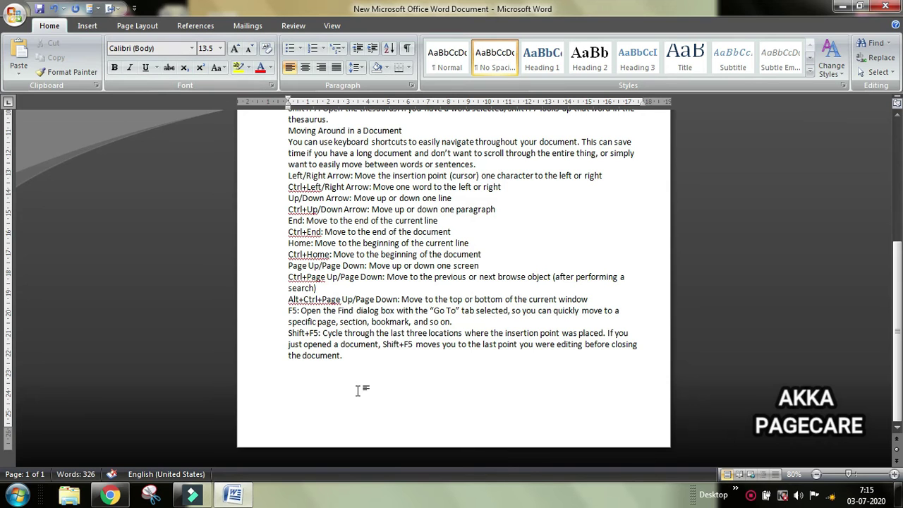
pyautogui.scroll(7, 374, 370)
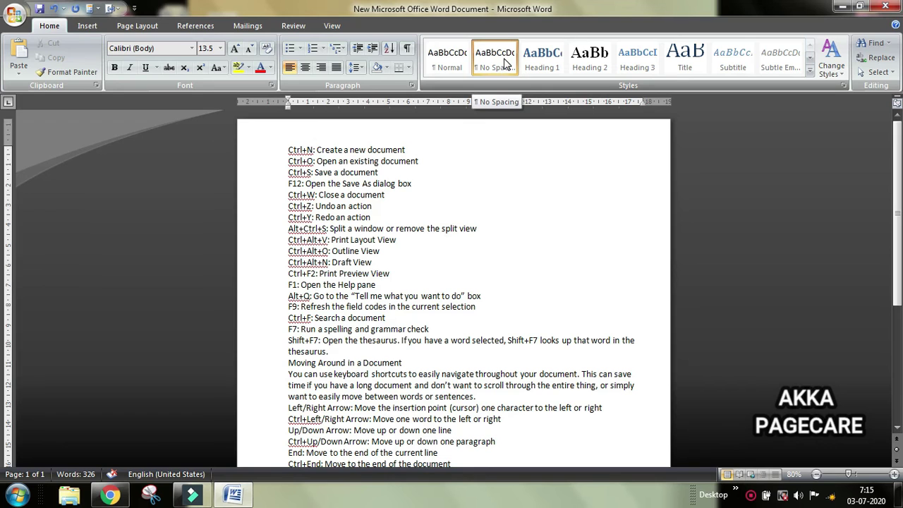
pyautogui.click(359, 68)
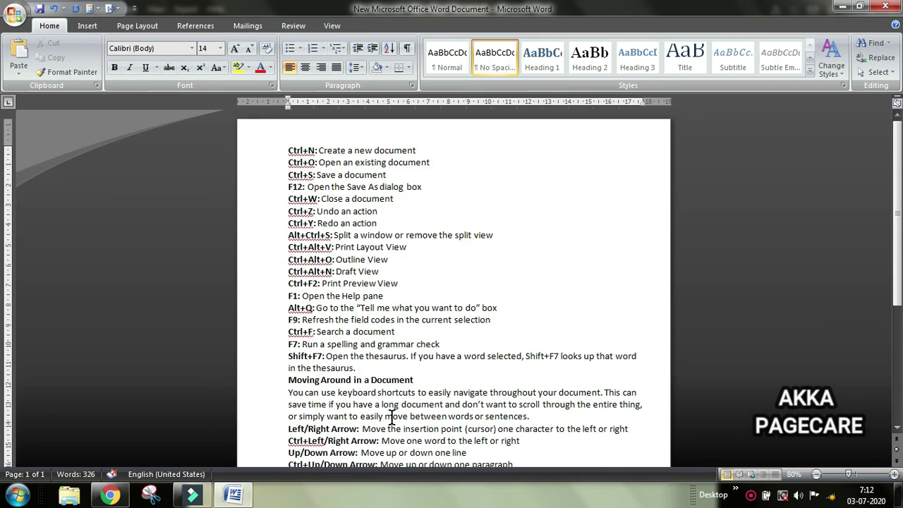
pyautogui.scroll(-5, 393, 418)
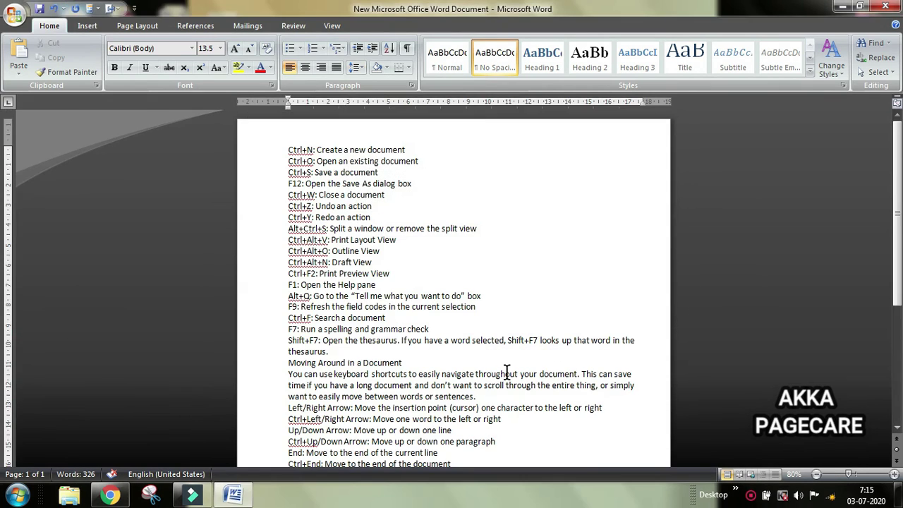
pyautogui.hotkey('ctrl', 'End')
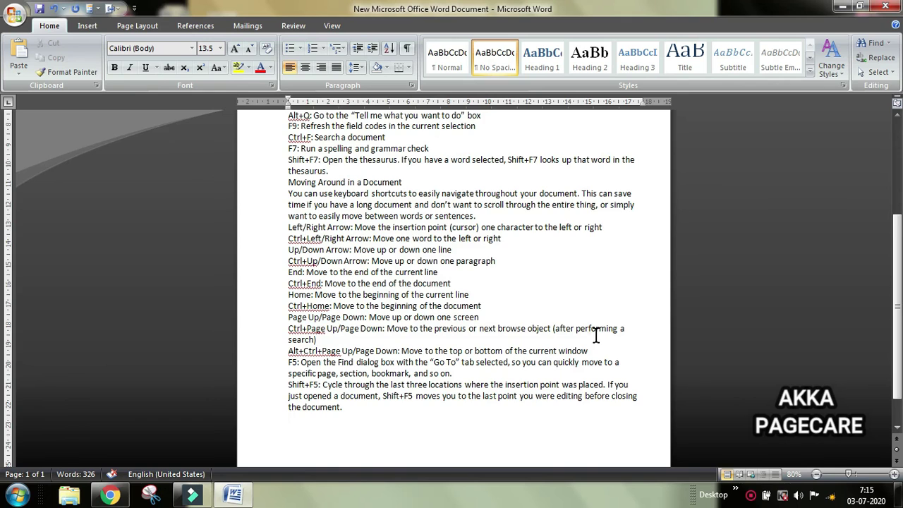
pyautogui.hotkey('ctrl', 'Home')
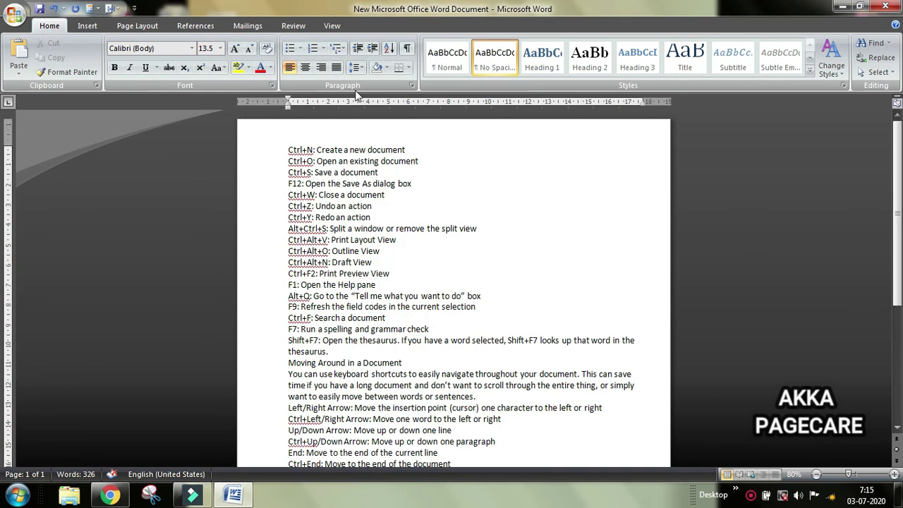